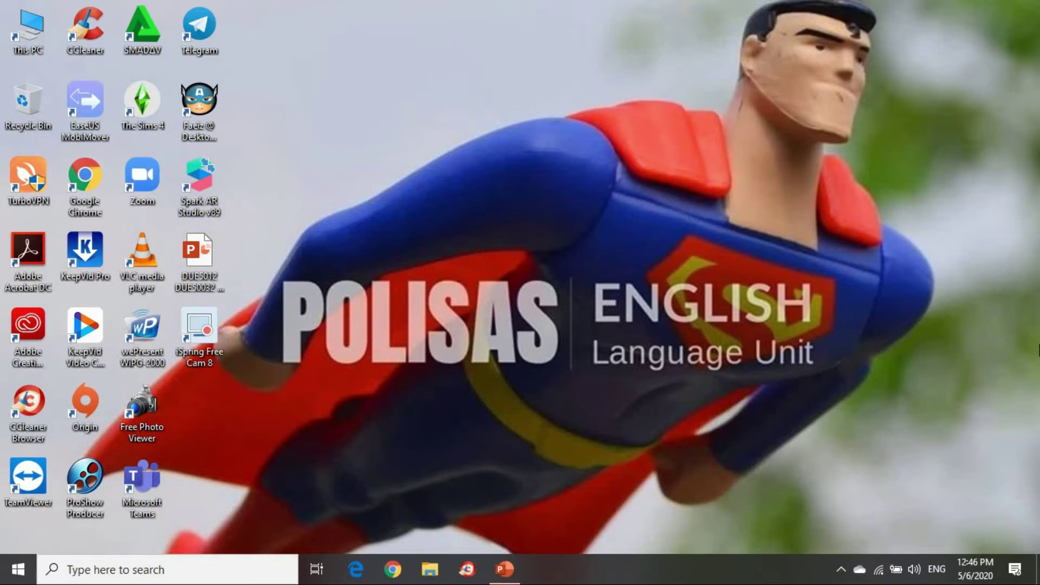
Select the Personal Presentation file on the desktop and restore PowerPoint showing the INTRODUCTION slide.
left_click(190, 251)
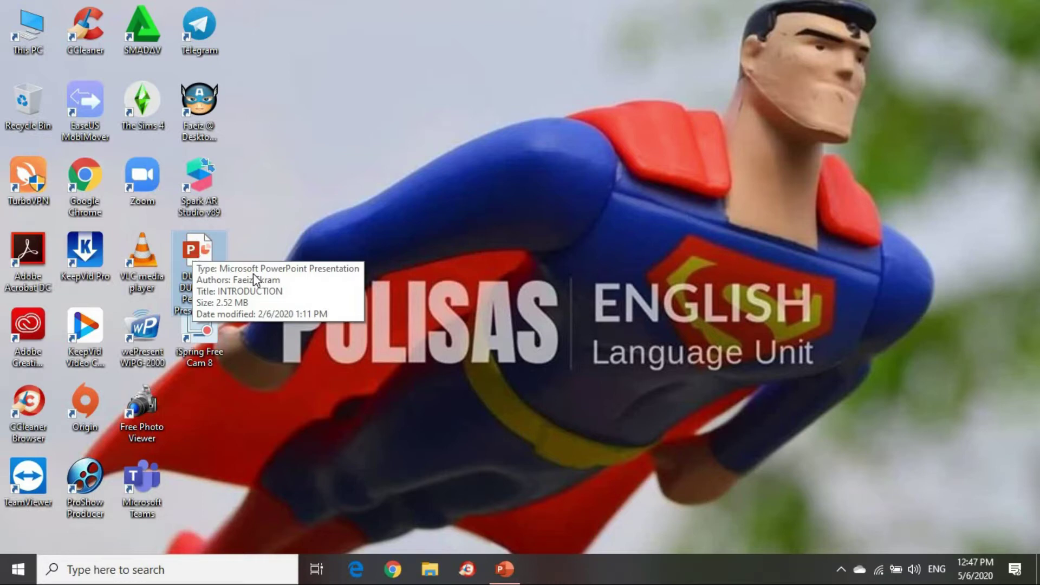
left_click(505, 570)
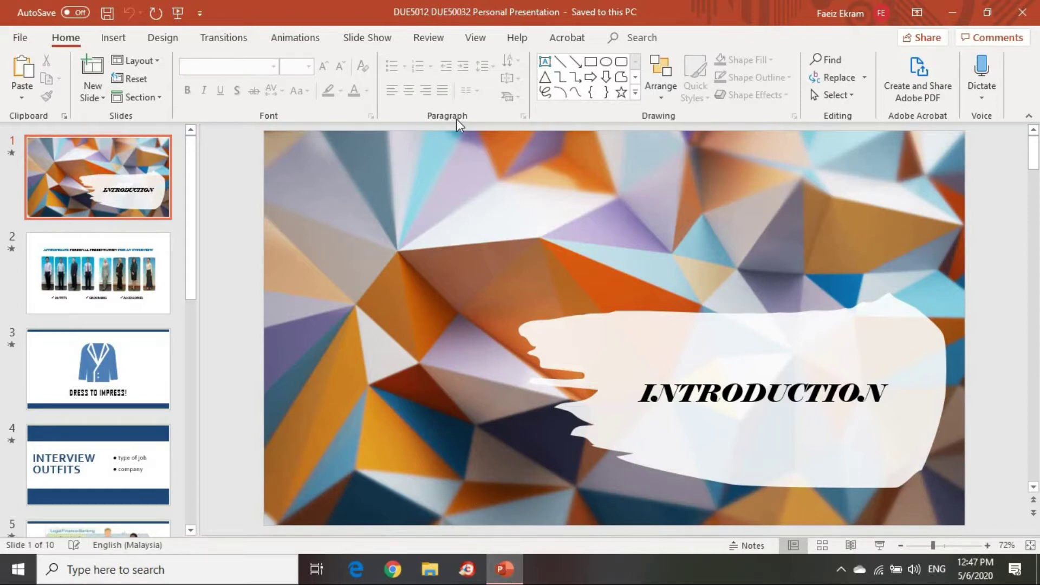
Turn on the Notes pane from View and place the cursor in the INTRODUCTION slide's notes.
left_click(475, 39)
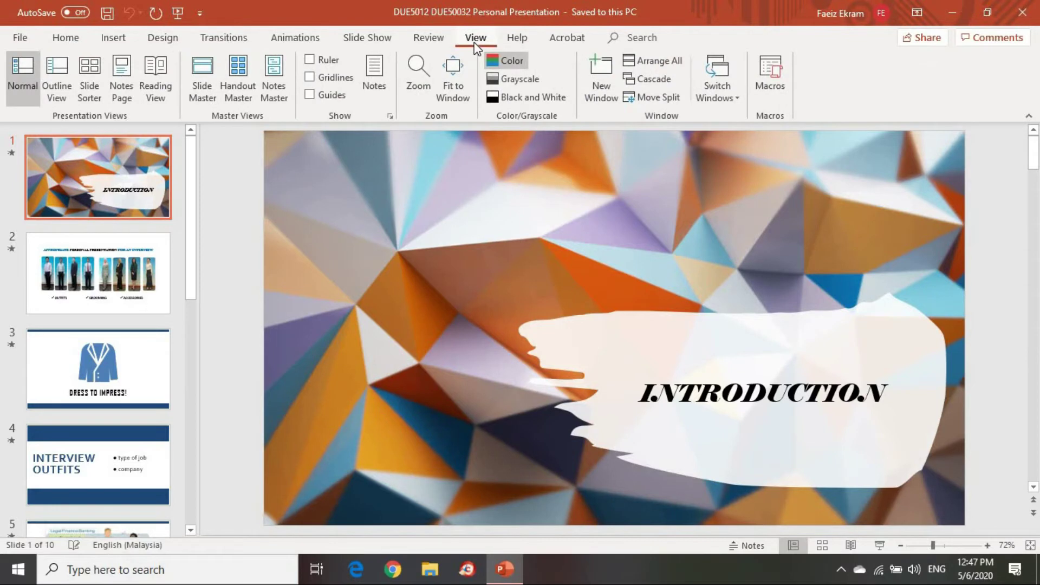
left_click(384, 76)
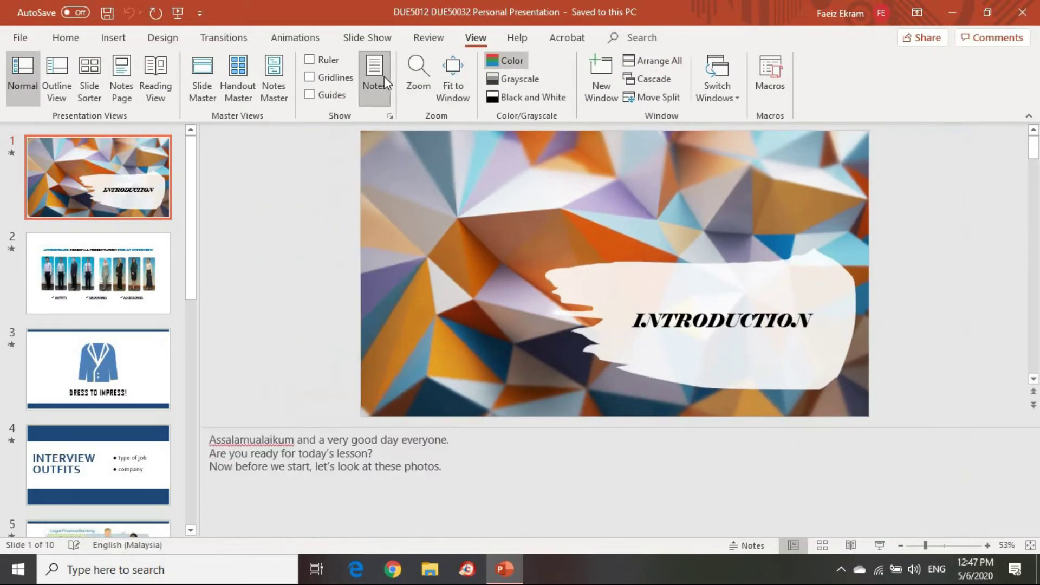
left_click(208, 438)
Start Record Slide Show from the beginning, opening the recorder on slide 1.
left_click(379, 39)
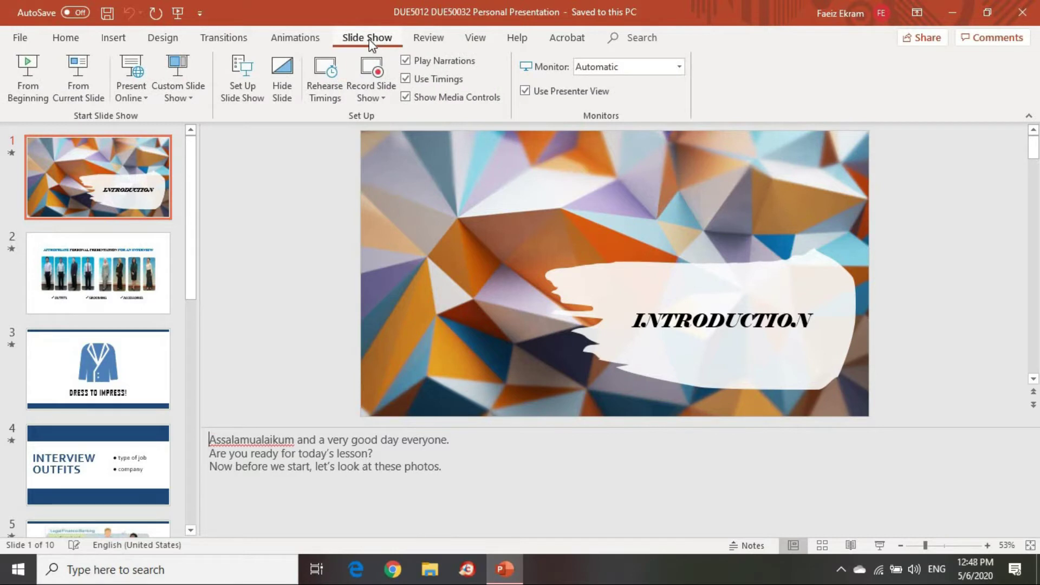
left_click(368, 93)
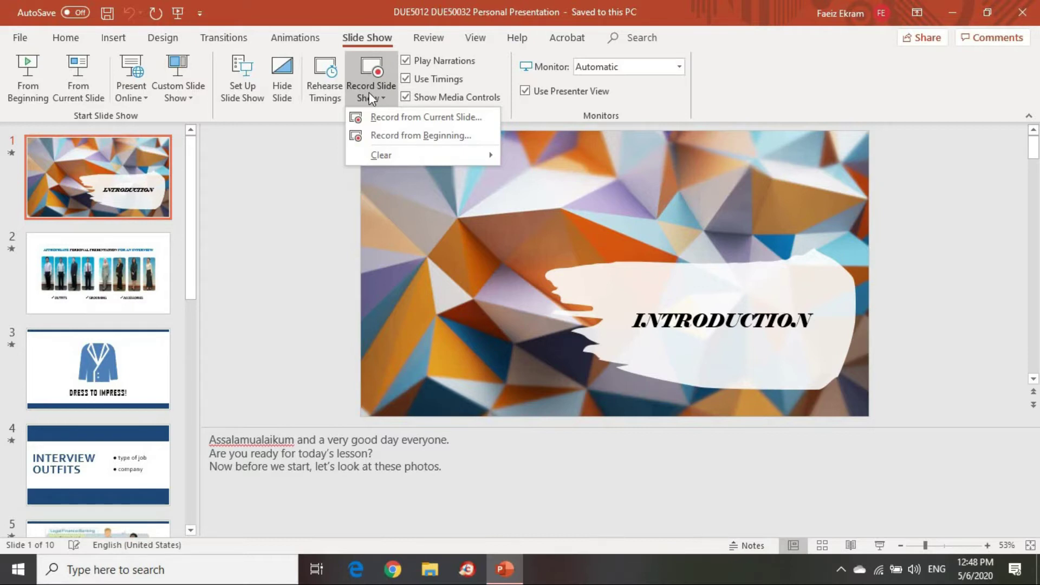
left_click(394, 134)
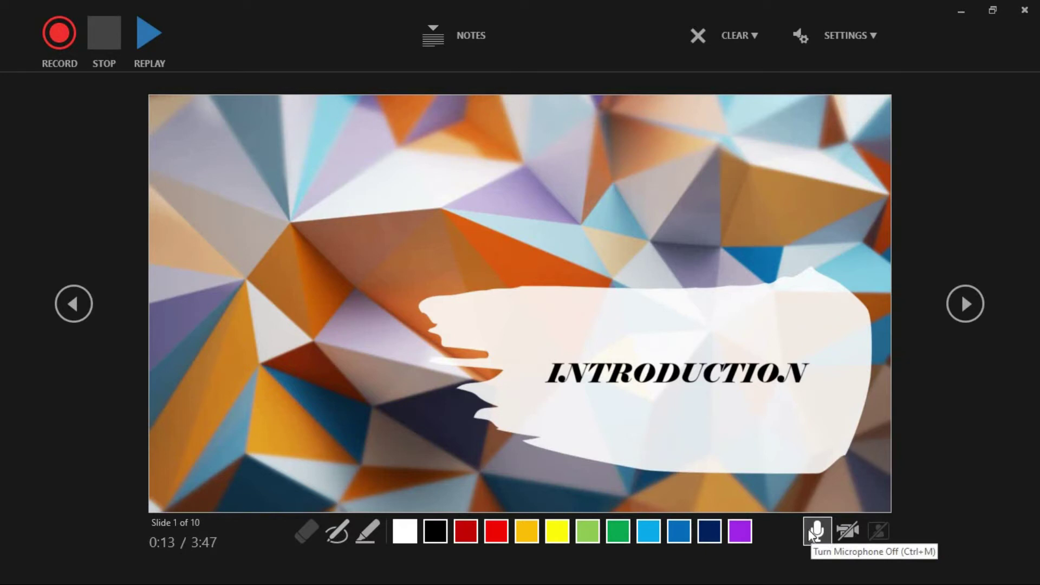
Toggle the recorder's webcam on and back off, then display the speaker notes.
left_click(847, 534)
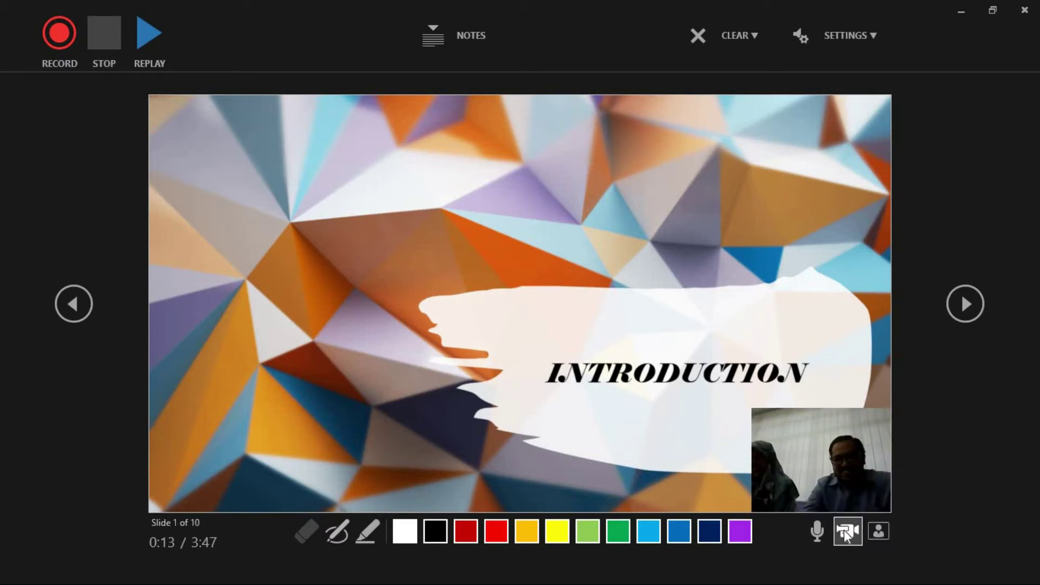
left_click(844, 534)
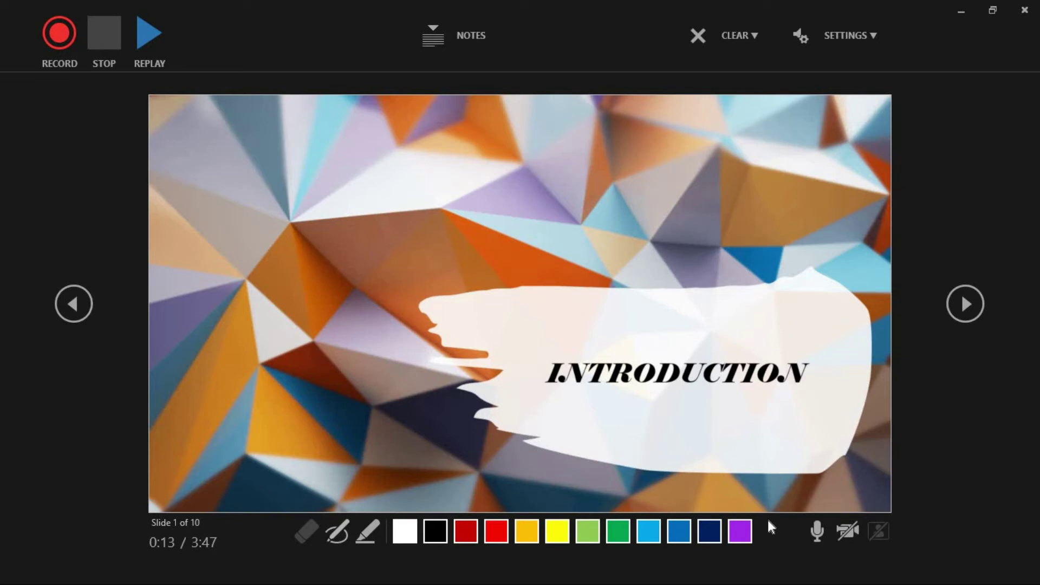
left_click(448, 34)
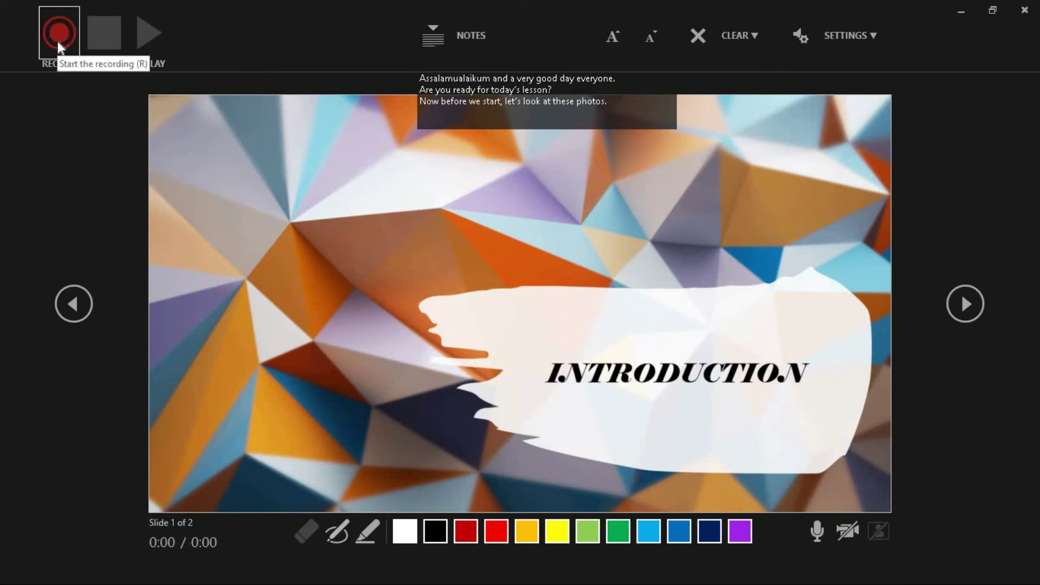
Record narration while advancing to the photos slide and revealing title, OUTFITS, GROOMING and ACCESSORIES.
left_click(59, 32)
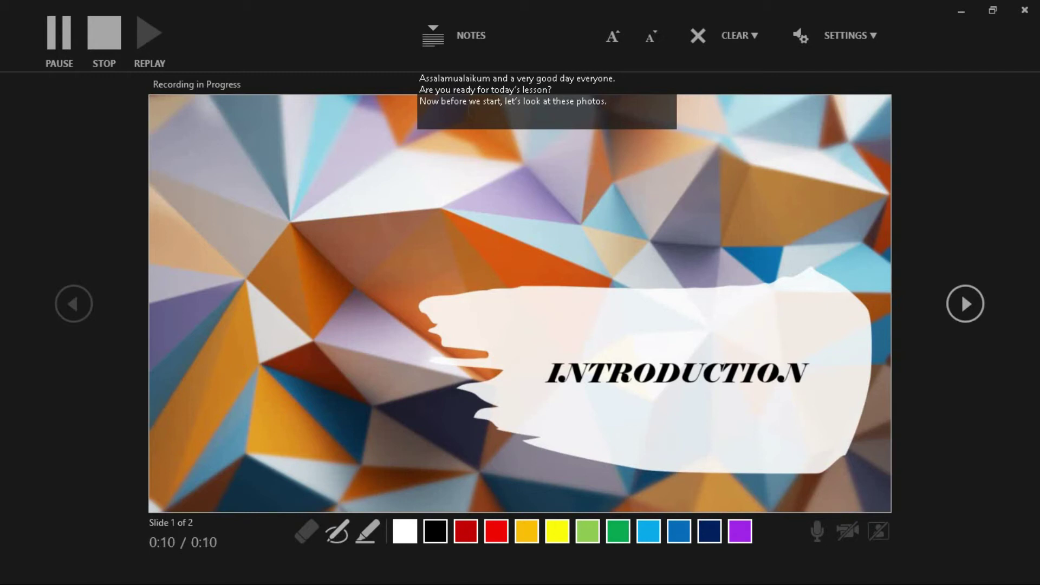
key("Right")
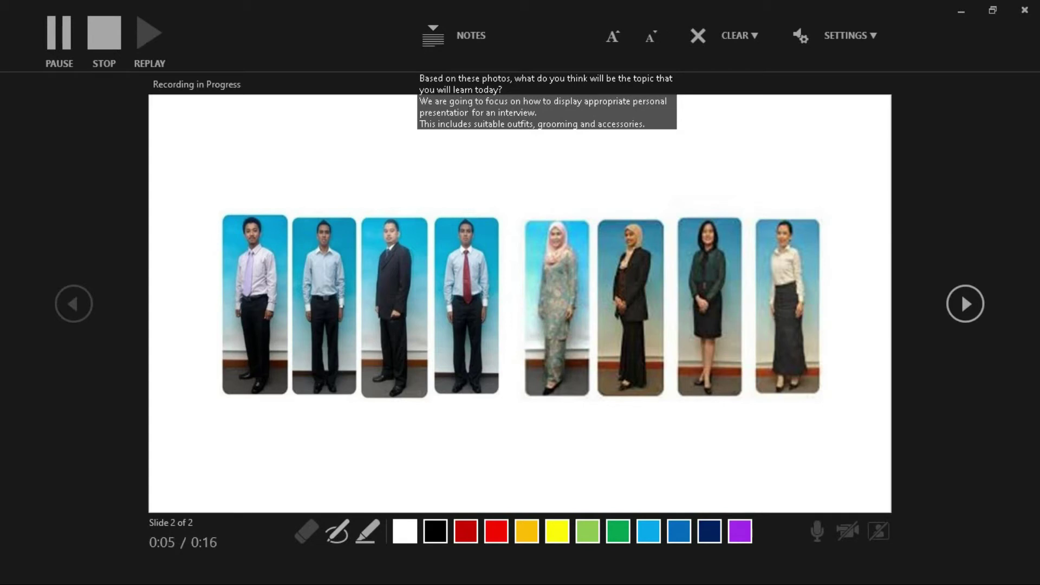
key("Right")
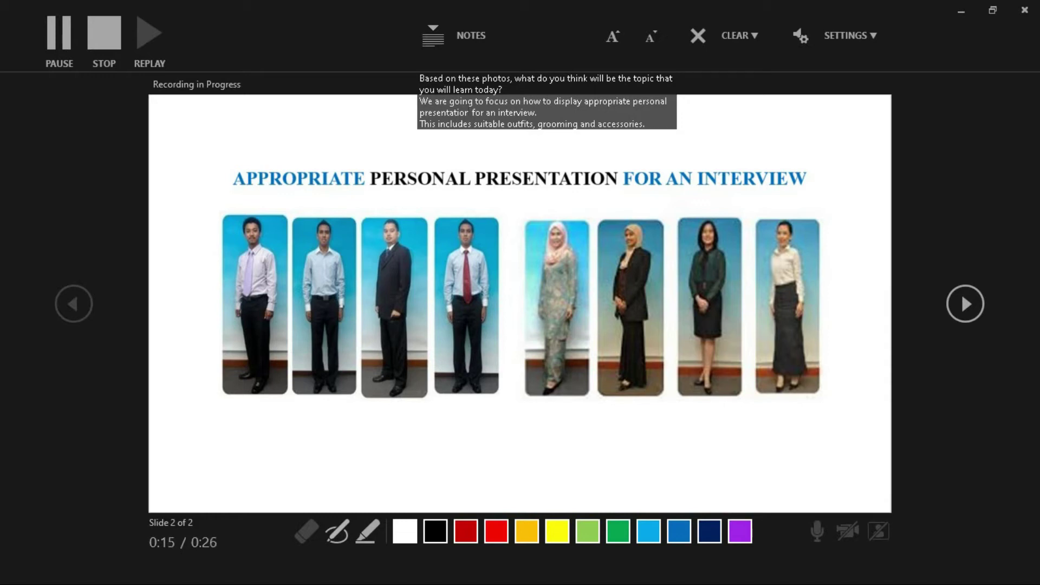
key("Right")
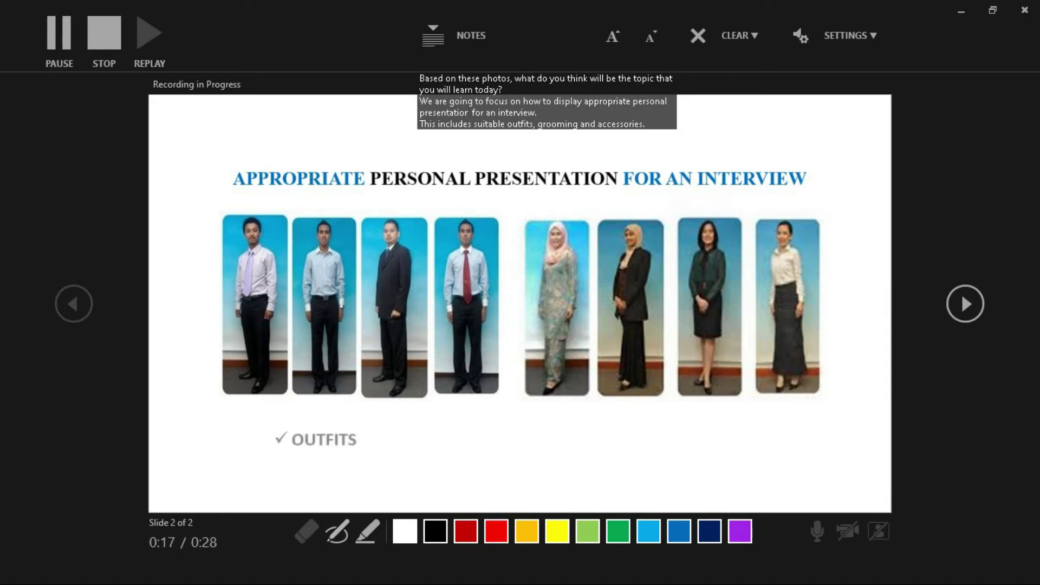
key("Right")
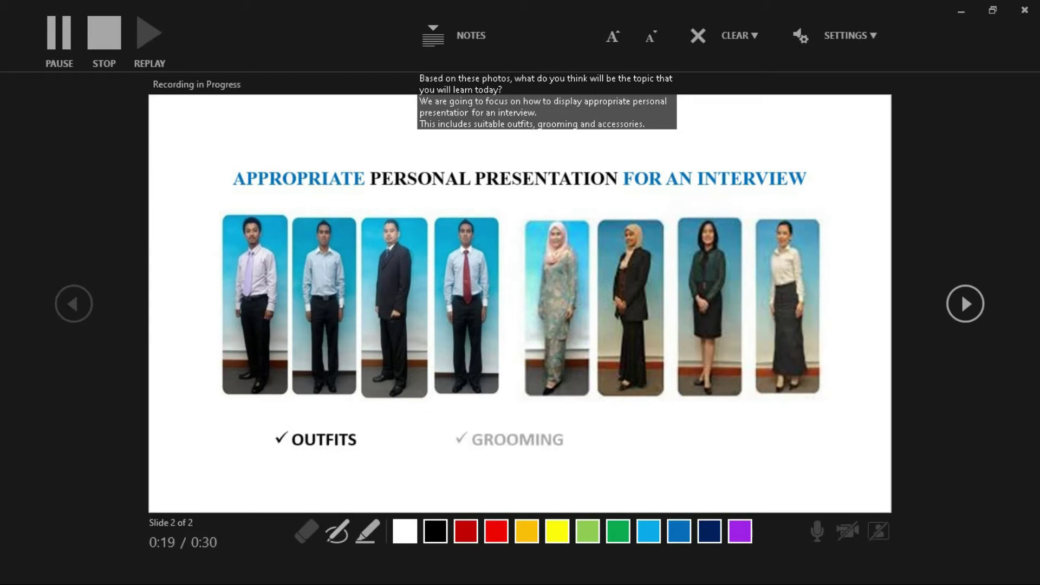
key("Right")
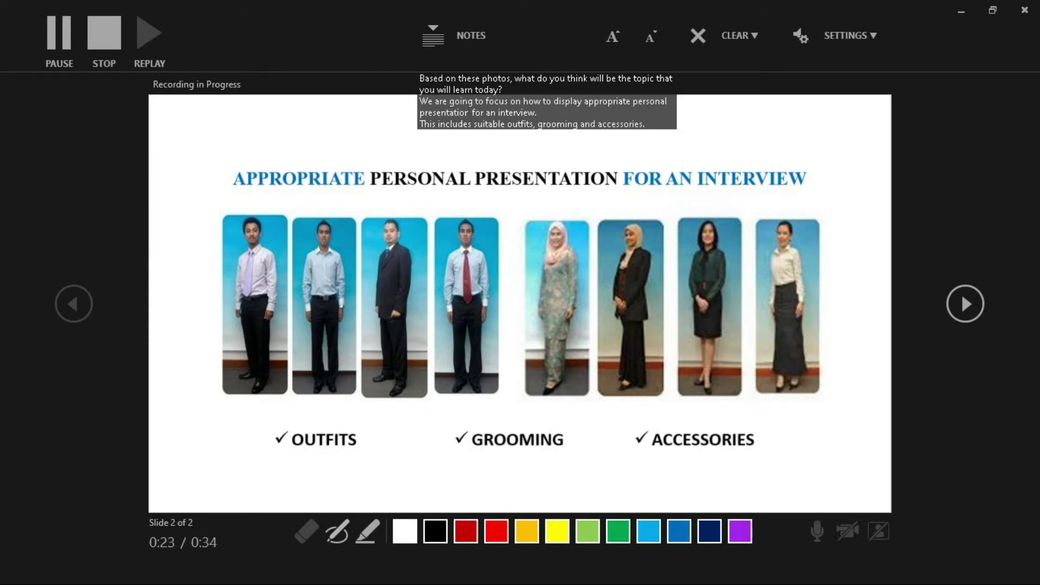
Stop the recording at 0:27, check the CLEAR options, and close the recorder.
left_click(99, 44)
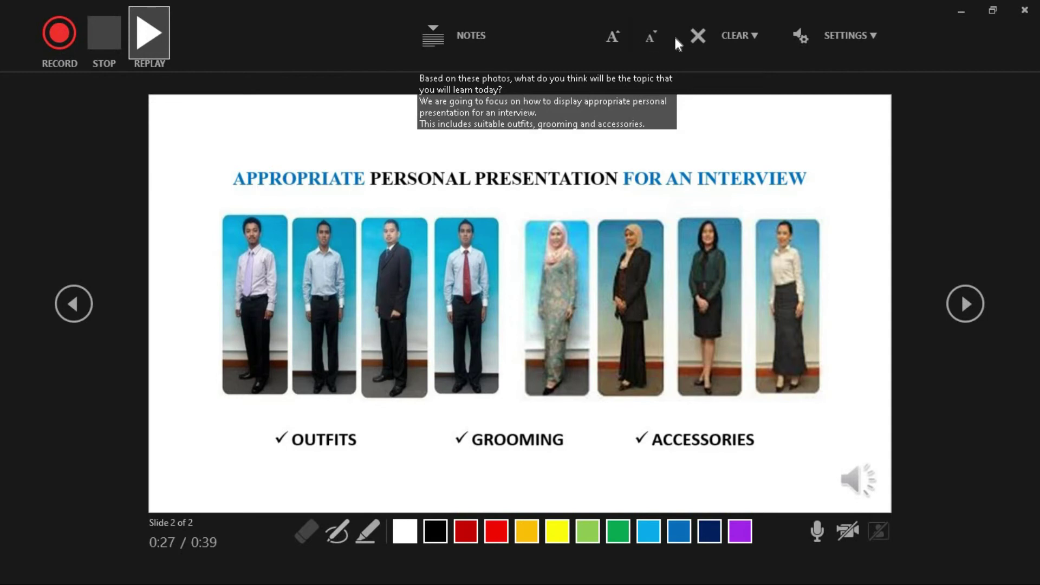
left_click(710, 27)
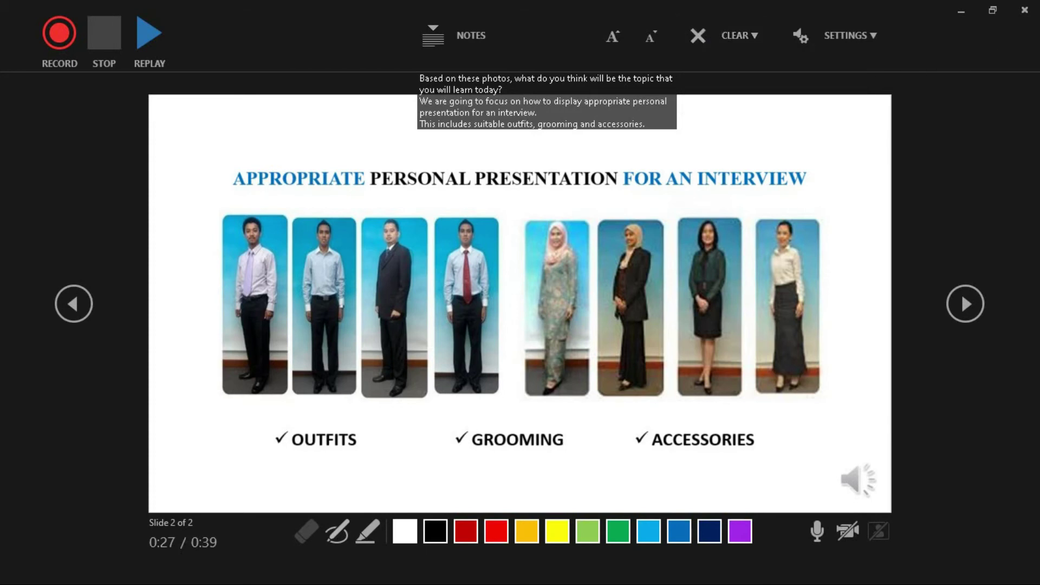
left_click(1023, 9)
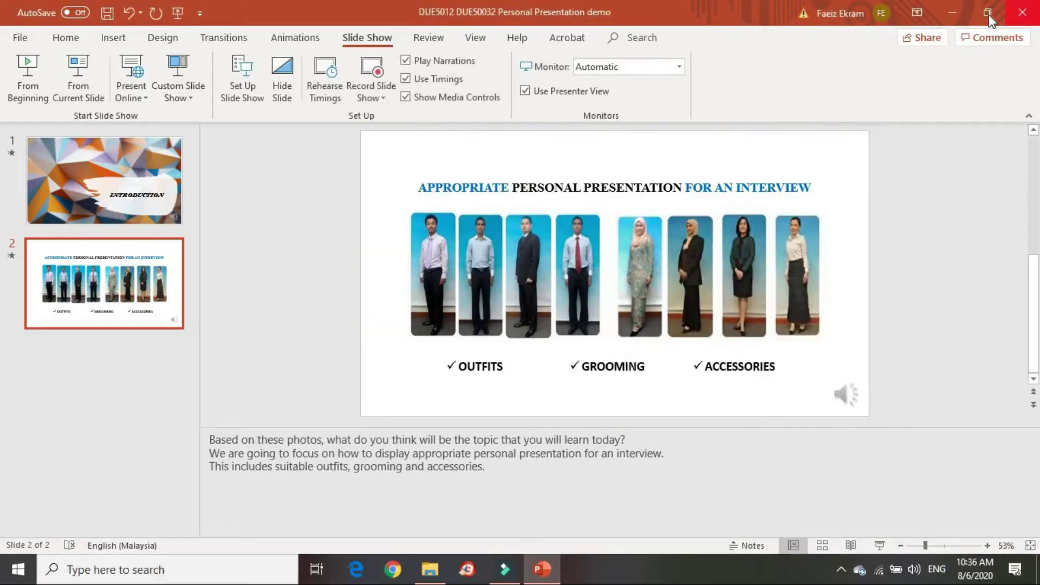
Save the presentation to the Desktop as an MPEG-4 Video (*.mp4).
left_click(20, 40)
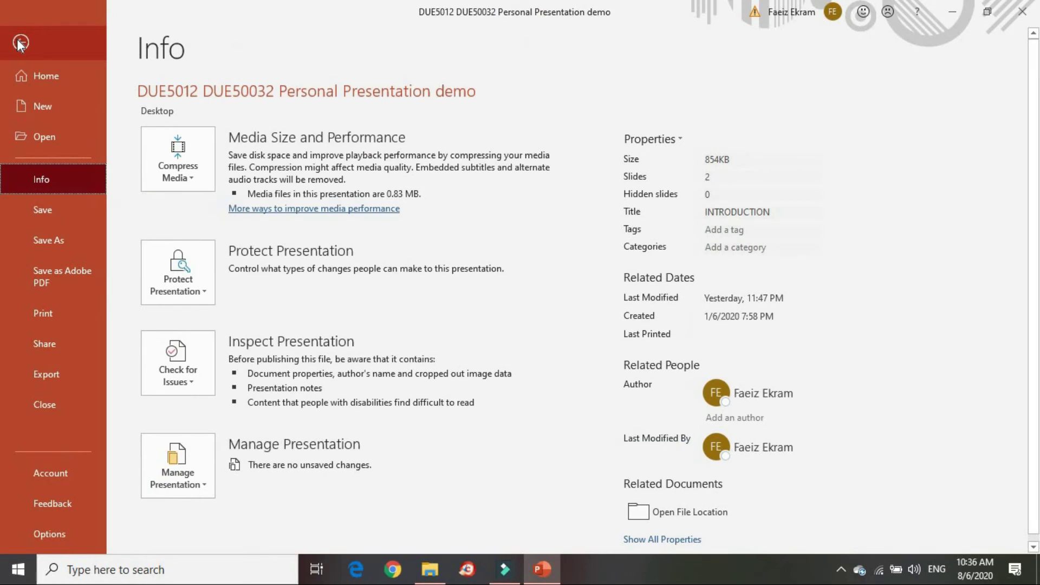
left_click(69, 239)
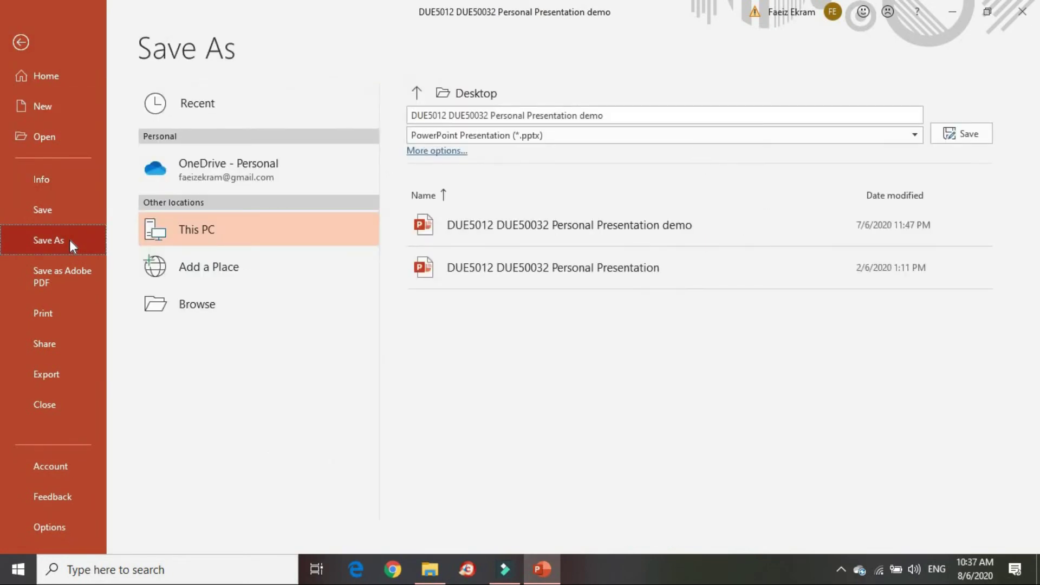
left_click(801, 140)
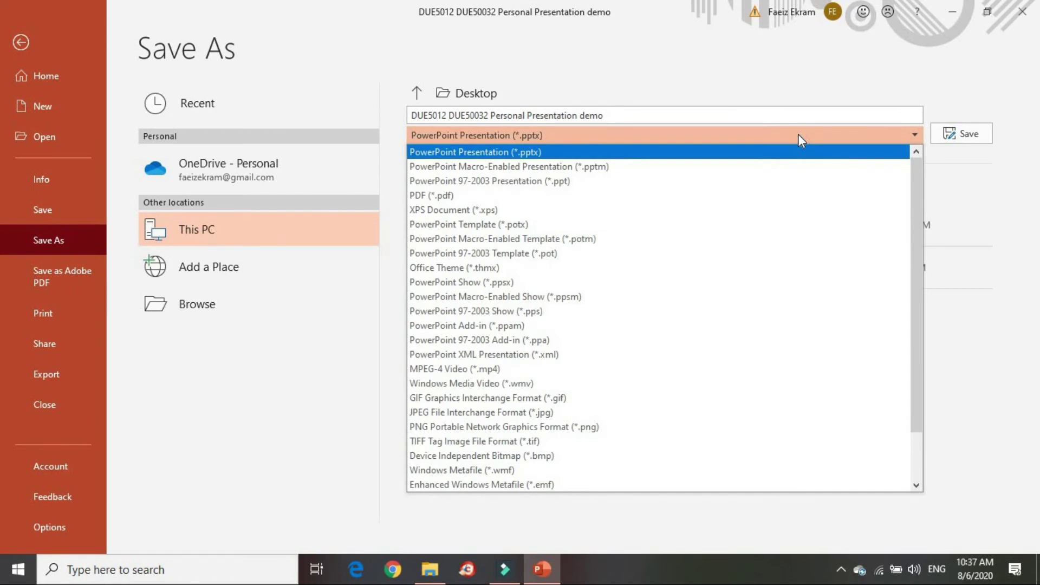
left_click(578, 369)
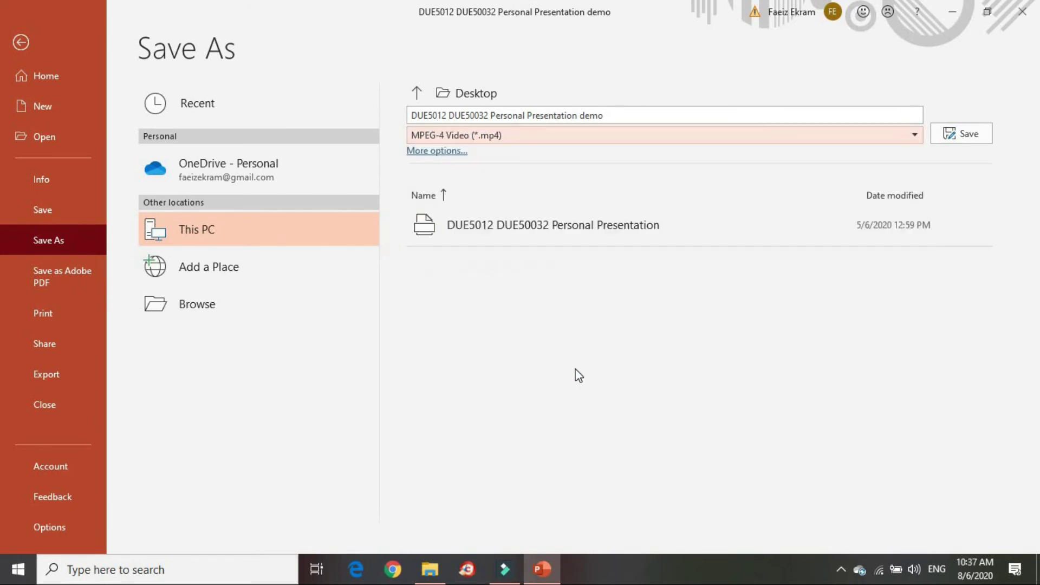
left_click(967, 136)
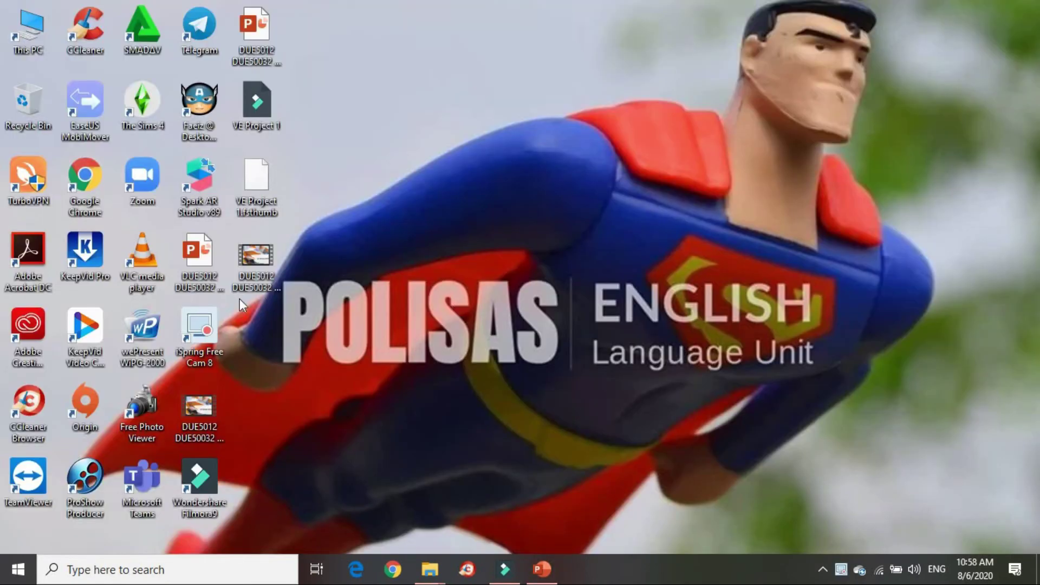
Select the exported 'DUE5012 DUE50032 Personal Presentation demo' MP4 on the desktop.
left_click(242, 268)
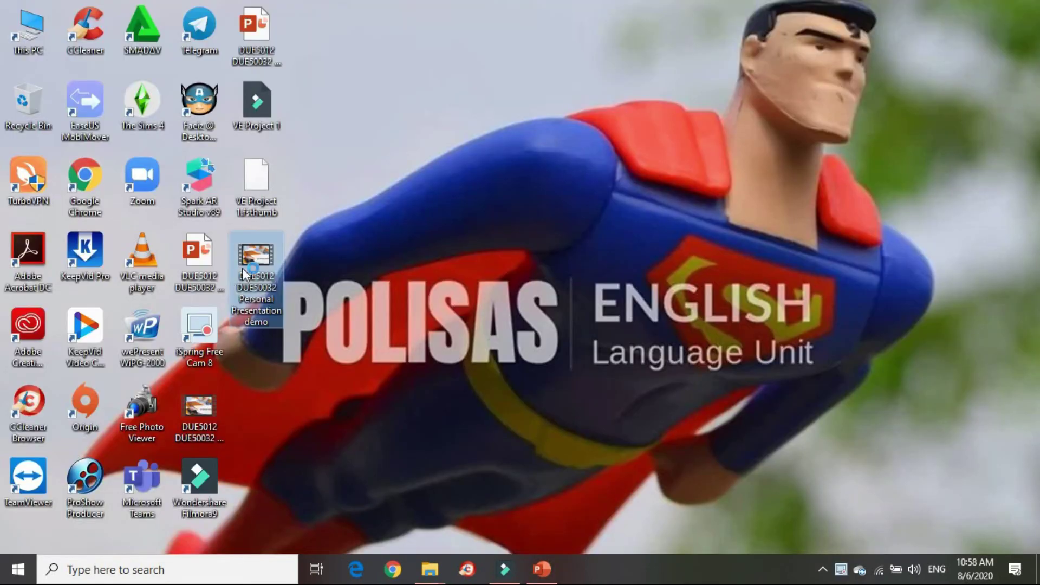